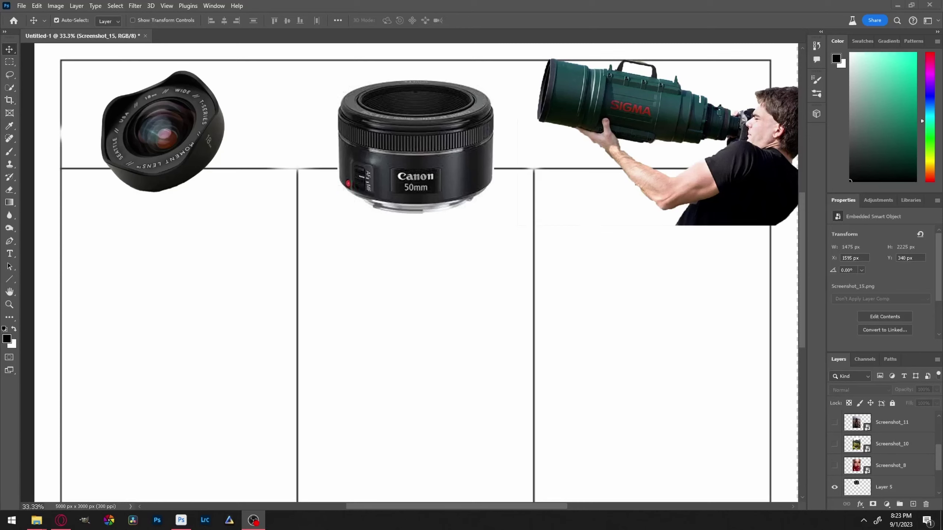
- Show the red-flower portrait (Screenshot_8) and select its layer after shrinking it into the right column
click(834, 465)
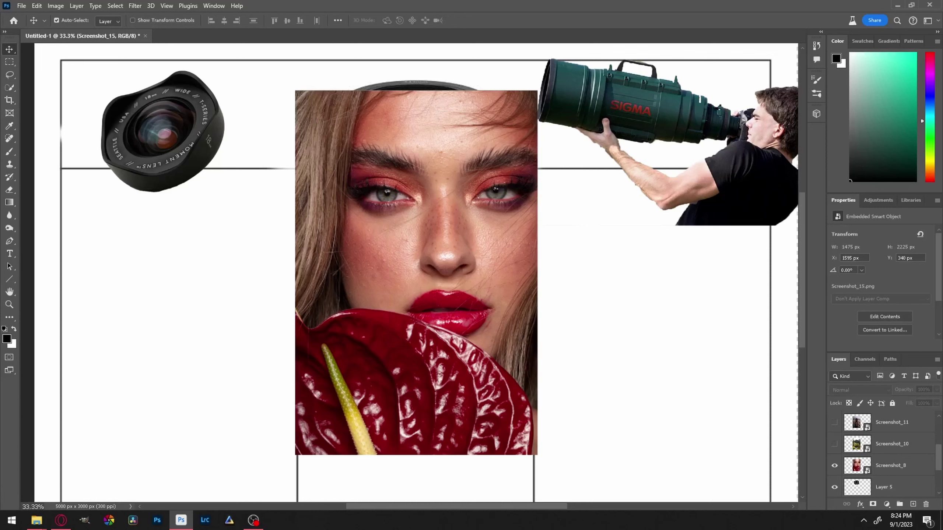
click(891, 465)
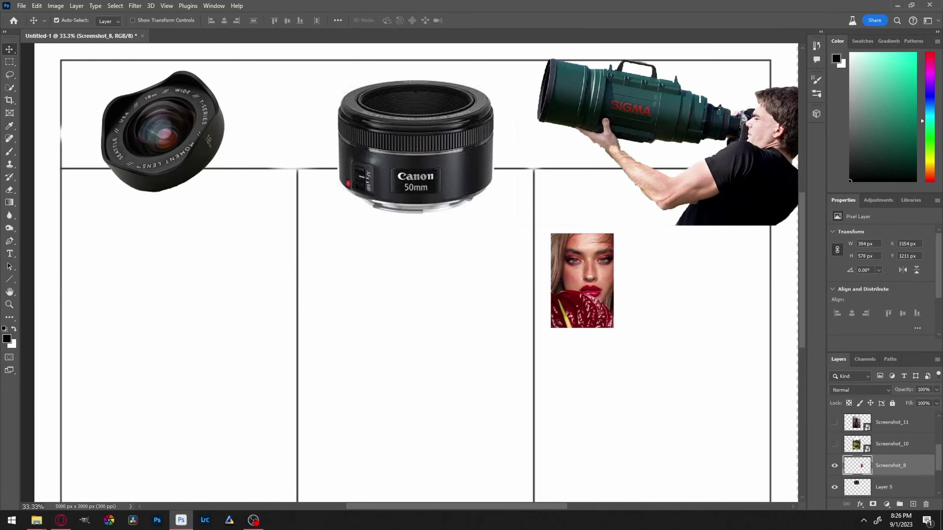
- Place the mountain landscape photo in the left column under the wide-angle lens at 422 px wide
click(834, 444)
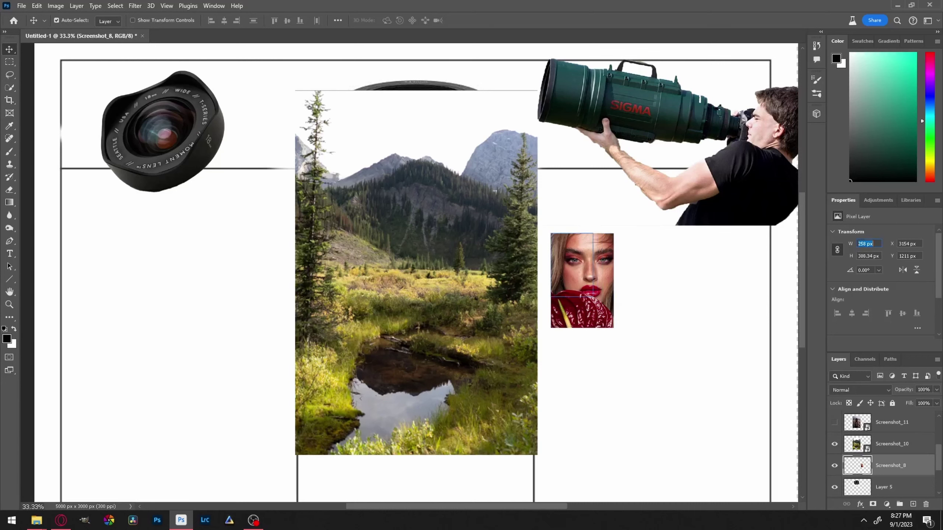
key(ctrl+z)
drag(298, 176, 110, 250)
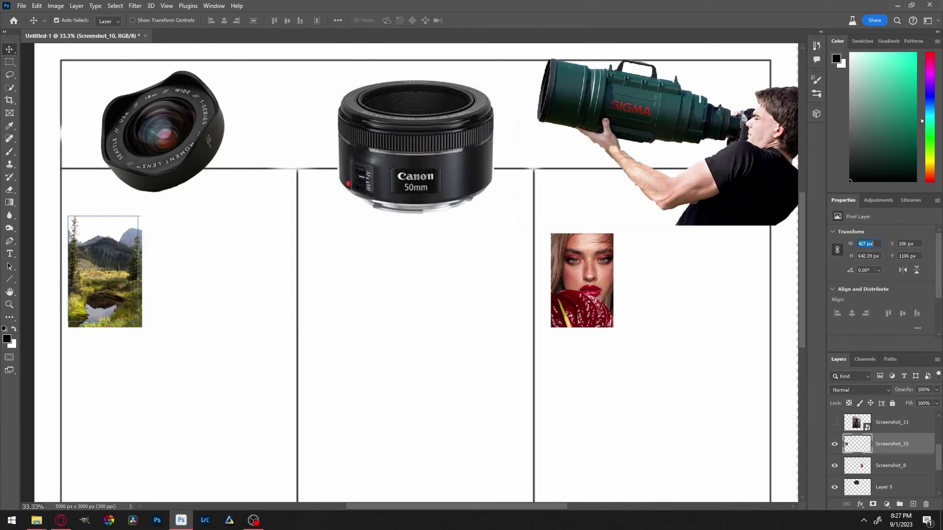
text(422)
key(Return)
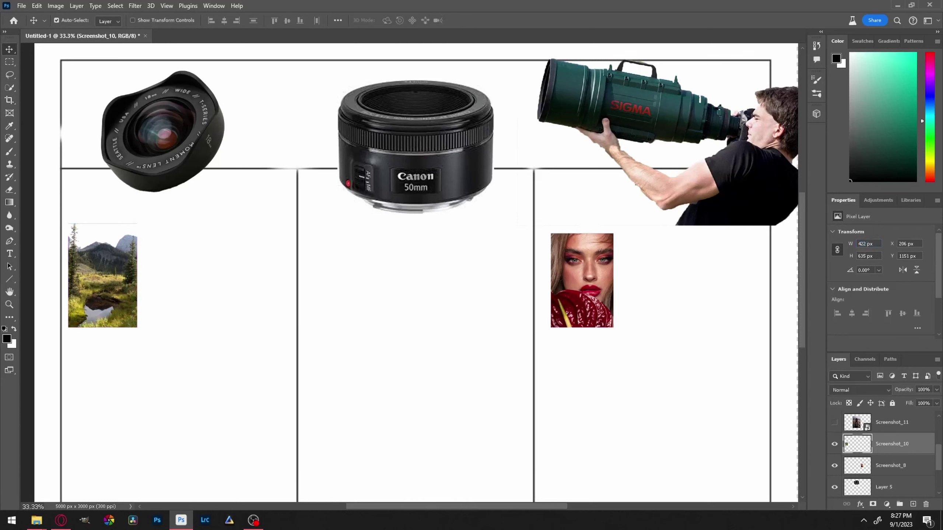
- Show the goggles photo (Screenshot_11) and scale its width down to 523 px
click(834, 422)
click(898, 422)
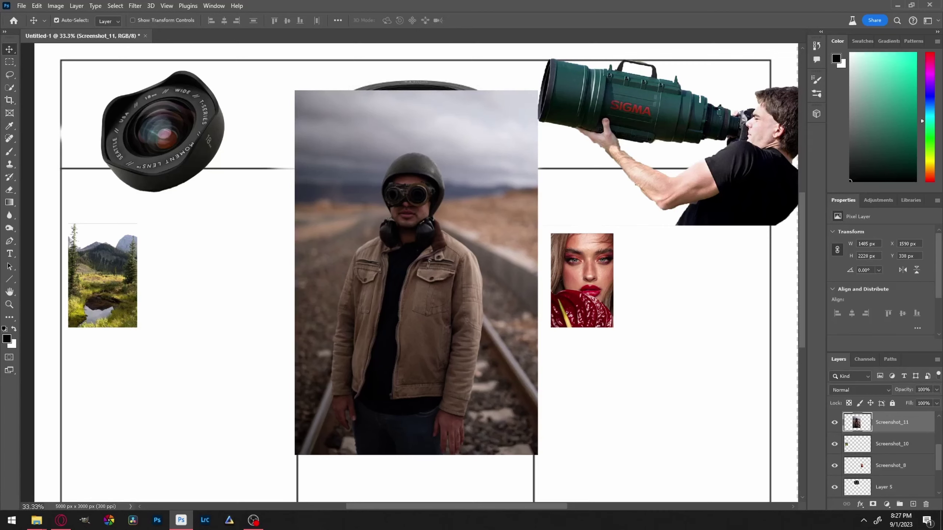
click(867, 244)
text(1862)
key(Return)
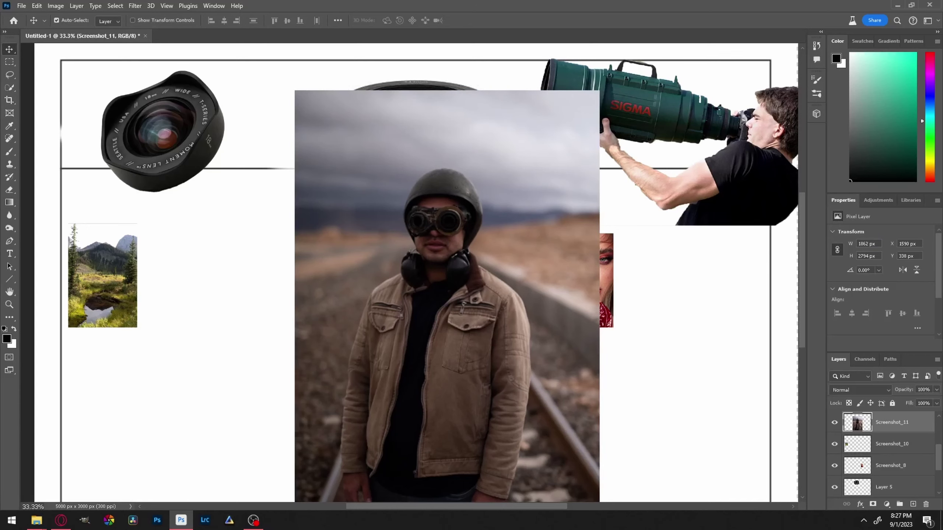
text(1989)
key(Return)
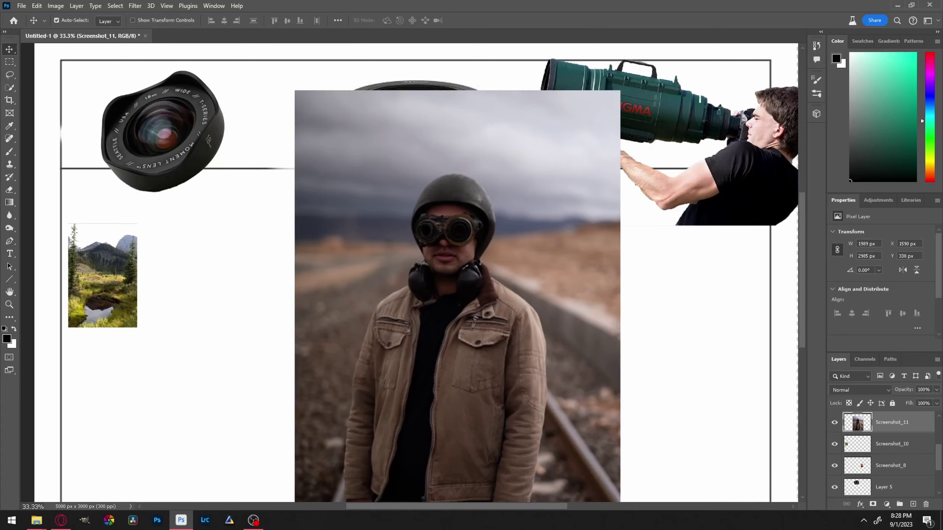
text(1329)
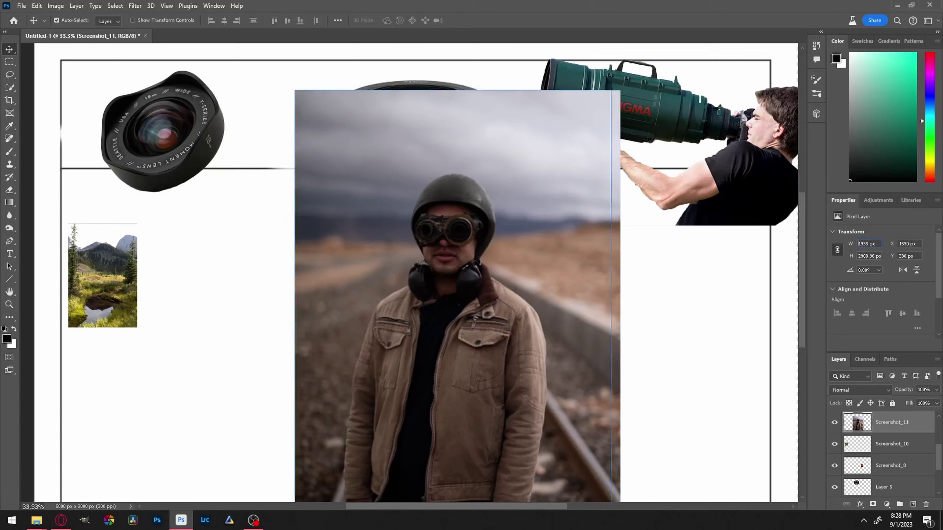
key(Return)
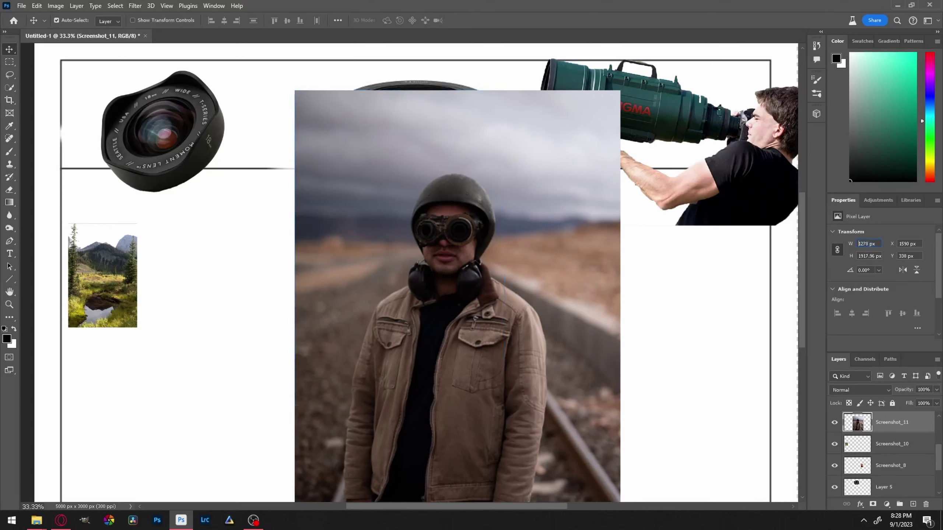
text(596)
key(Return)
text(523)
key(Return)
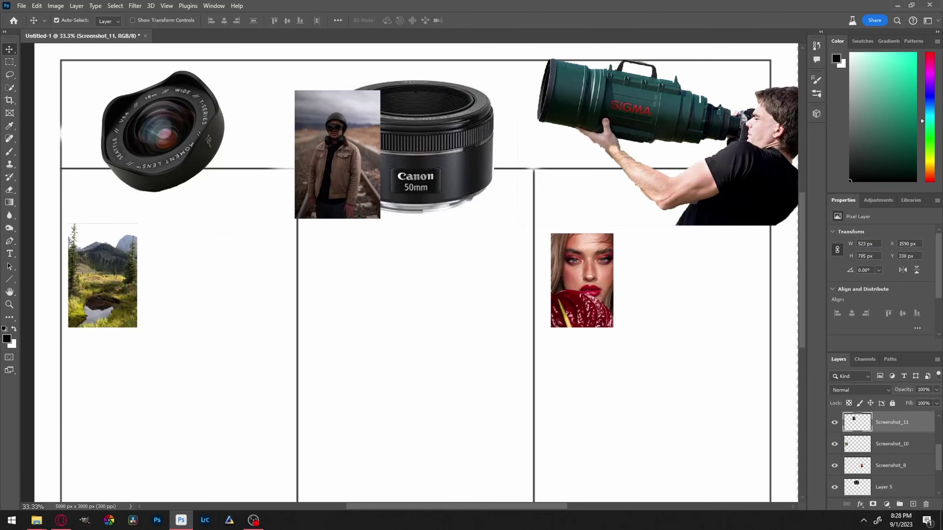
- Move the goggles photo beneath the Canon 50mm lens and set its width to 397 px
drag(337, 154, 344, 275)
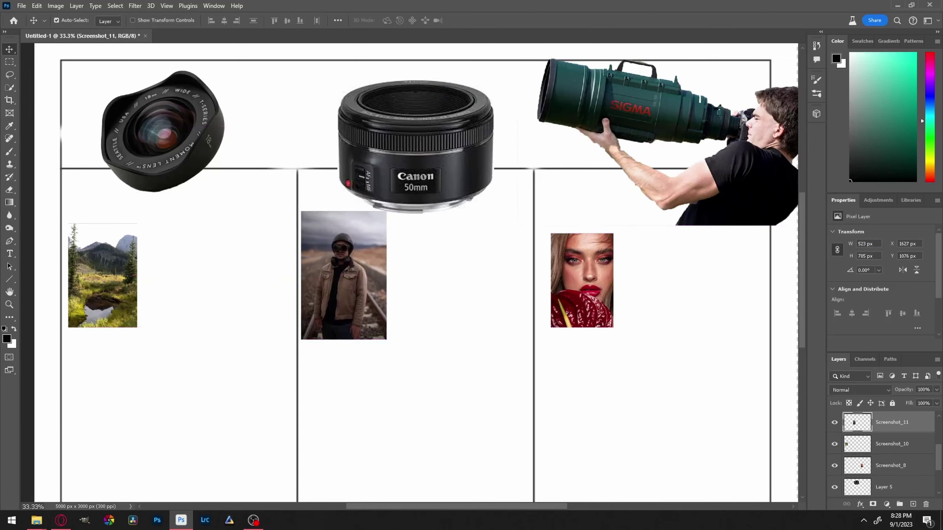
text(397)
key(Return)
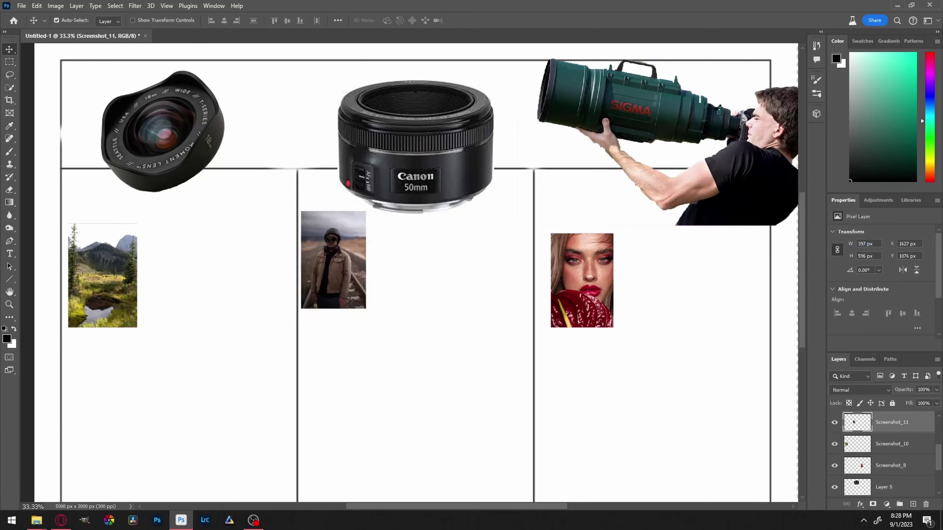
drag(352, 237, 353, 250)
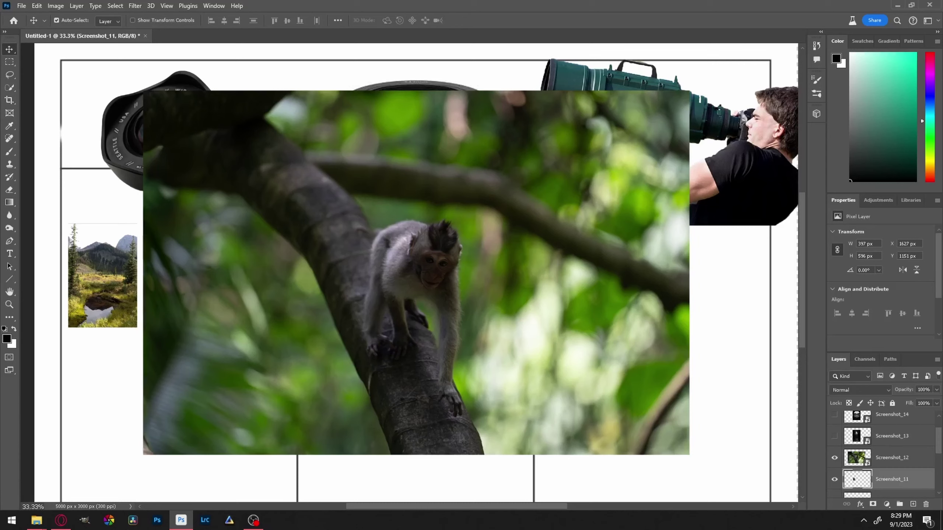
- Shrink the goggles photo to 334 px wide and rasterize the monkey photo's layer
text(334)
key(Return)
right_click(891, 458)
click(873, 243)
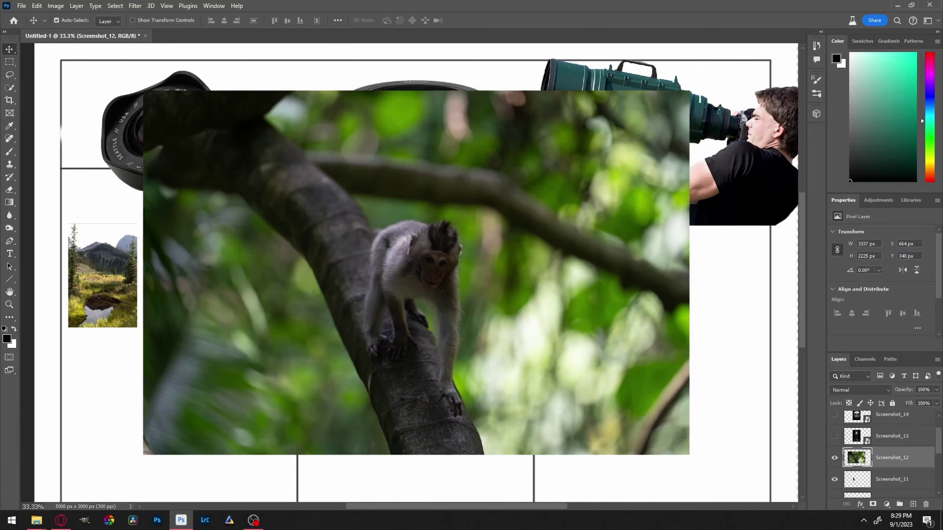
- Resize the monkey photo to 813 px wide and place it beside the red-flower portrait
text(1099)
key(Return)
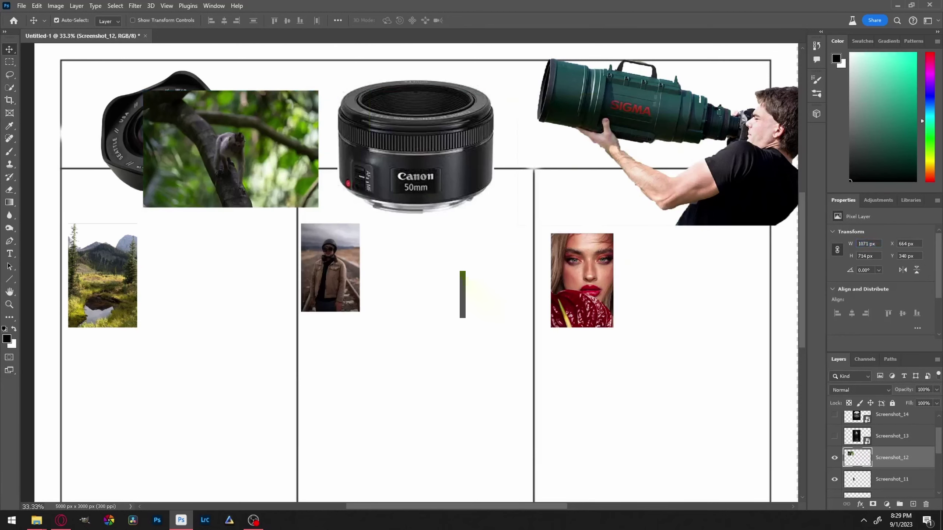
drag(220, 130, 690, 265)
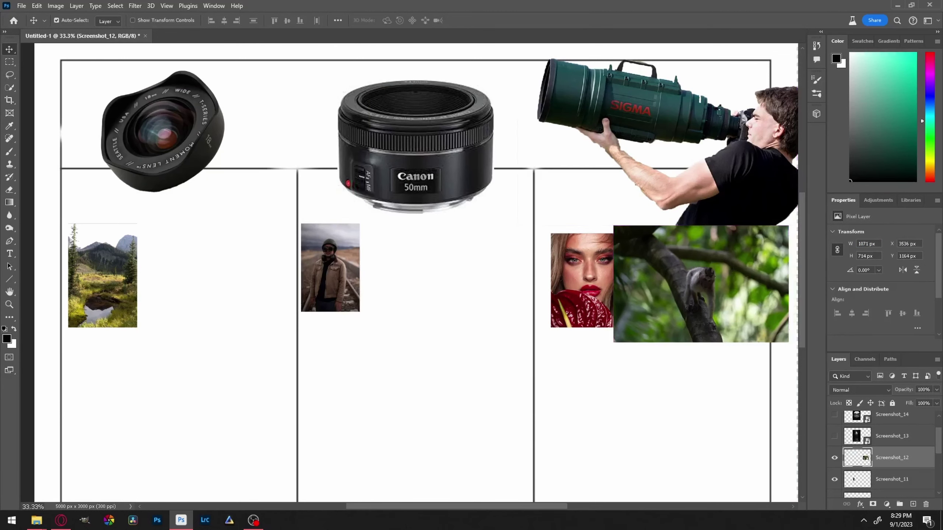
text(813)
key(Return)
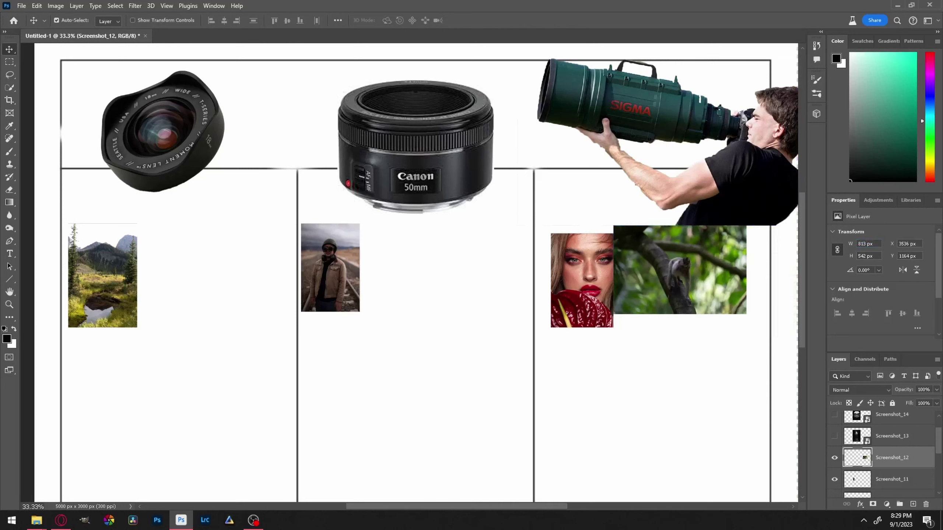
drag(679, 269, 702, 277)
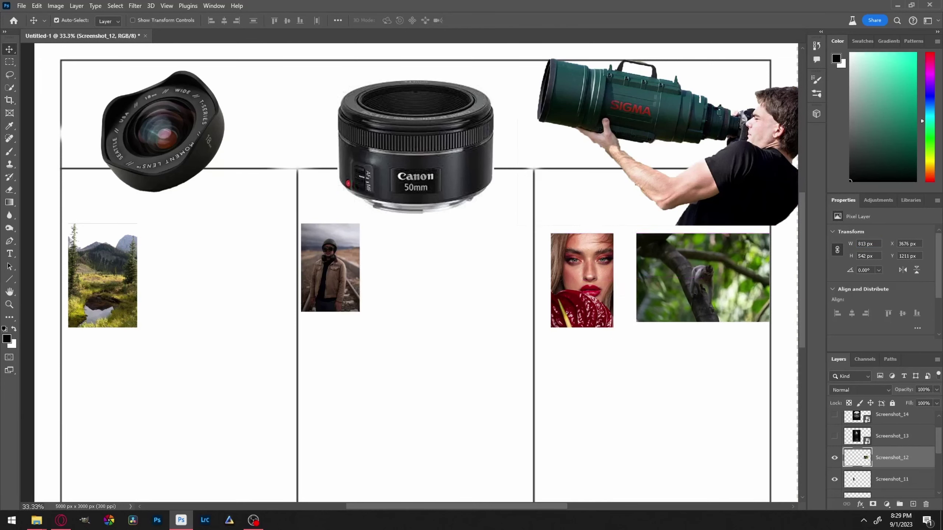
- Show the cave waterfall photo (Screenshot_13) and select its layer for resizing
click(834, 435)
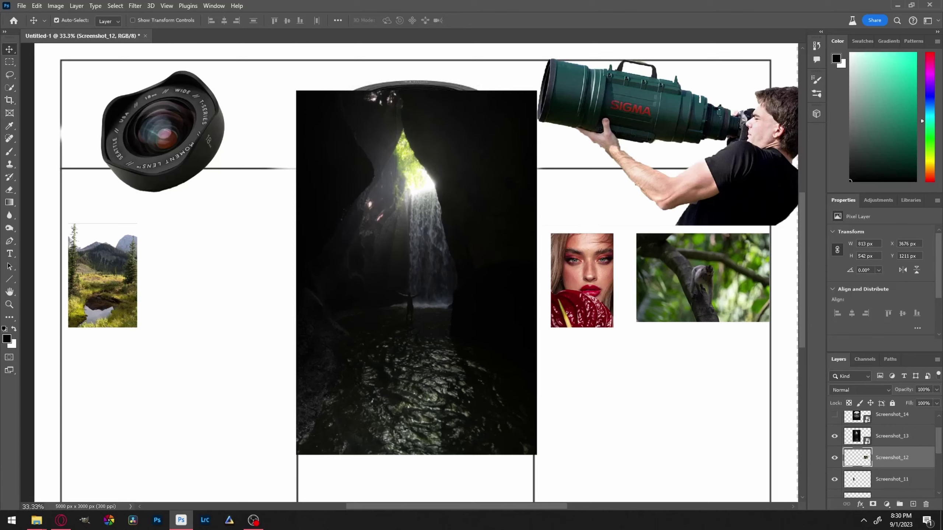
click(891, 436)
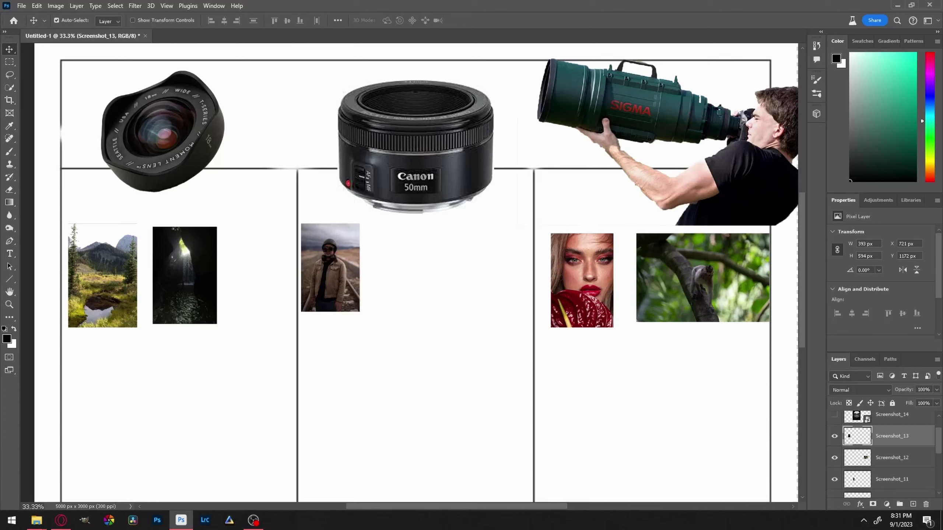
scroll(887, 453, up, 1)
- Rasterize the porthole lake photo, set it 617 px tall below the mountain shot, and nudge the cave photo right
click(834, 442)
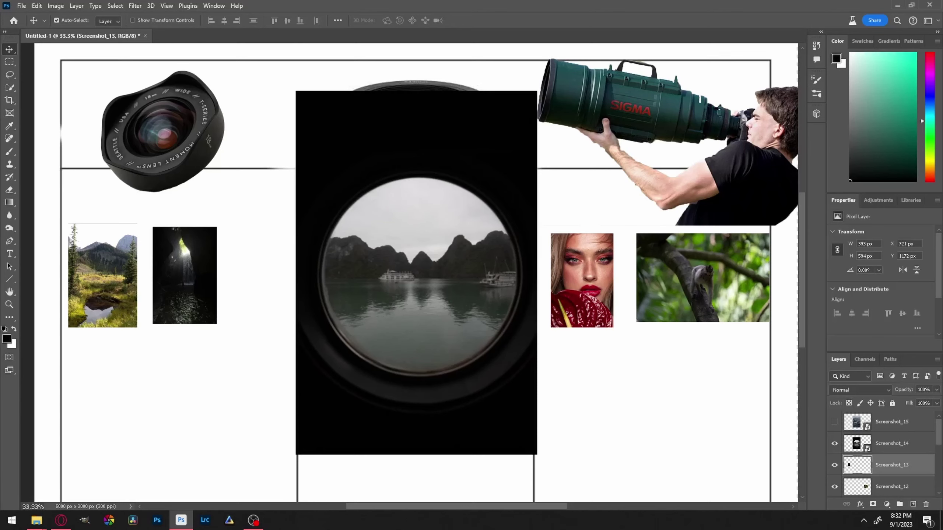
right_click(891, 443)
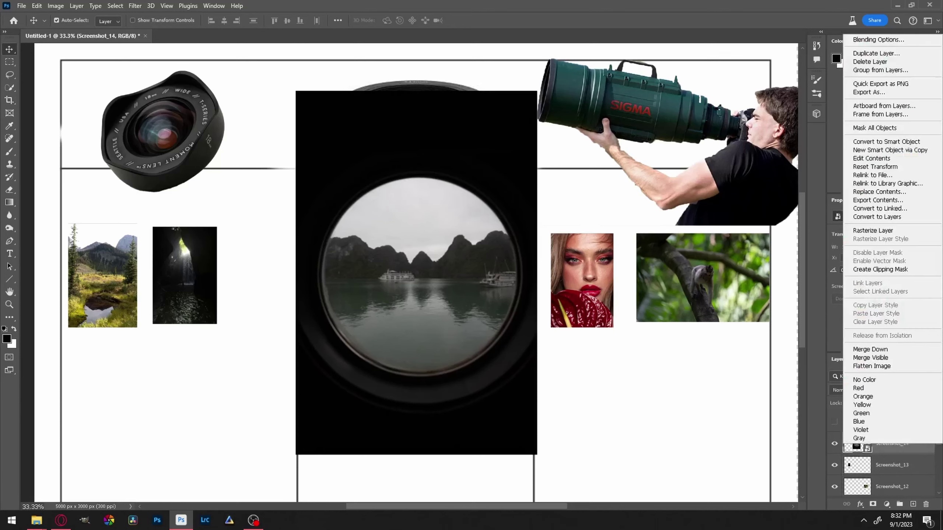
click(872, 231)
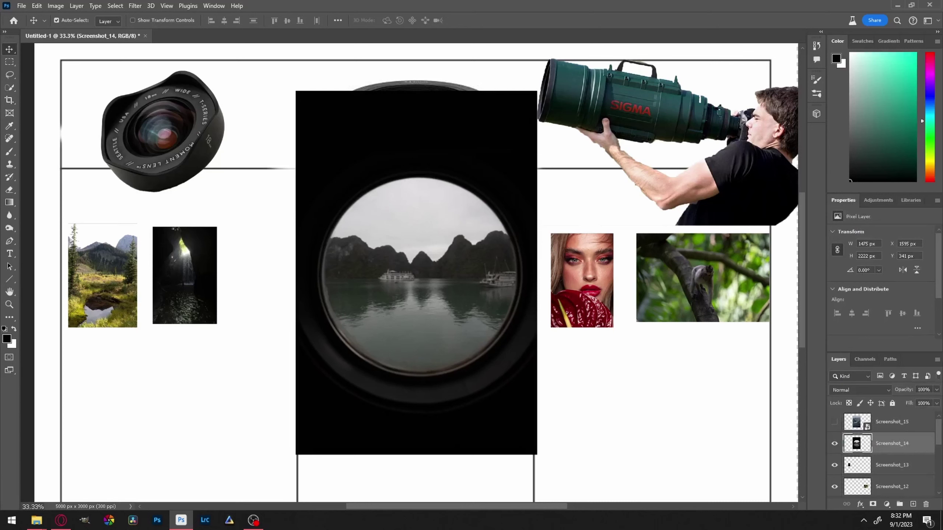
click(868, 256)
text(617)
key(Return)
drag(269, 242, 115, 381)
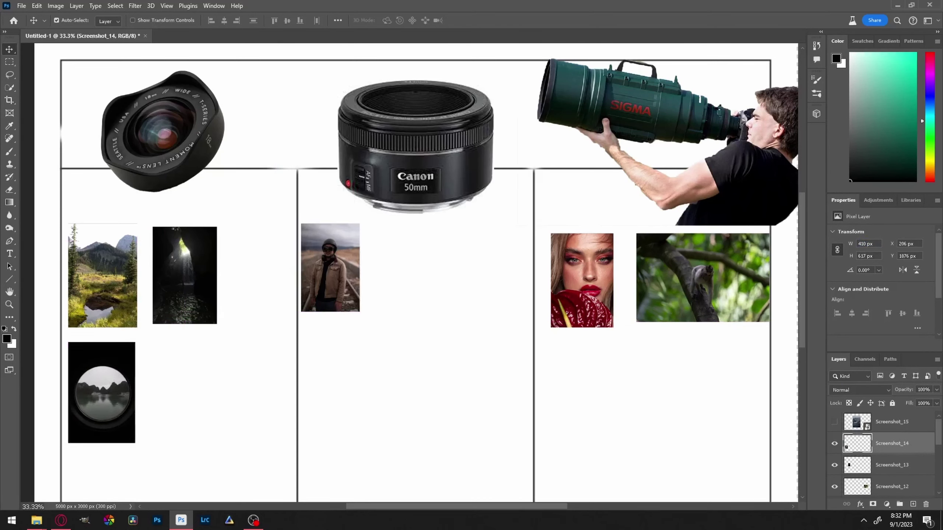
drag(212, 262, 260, 262)
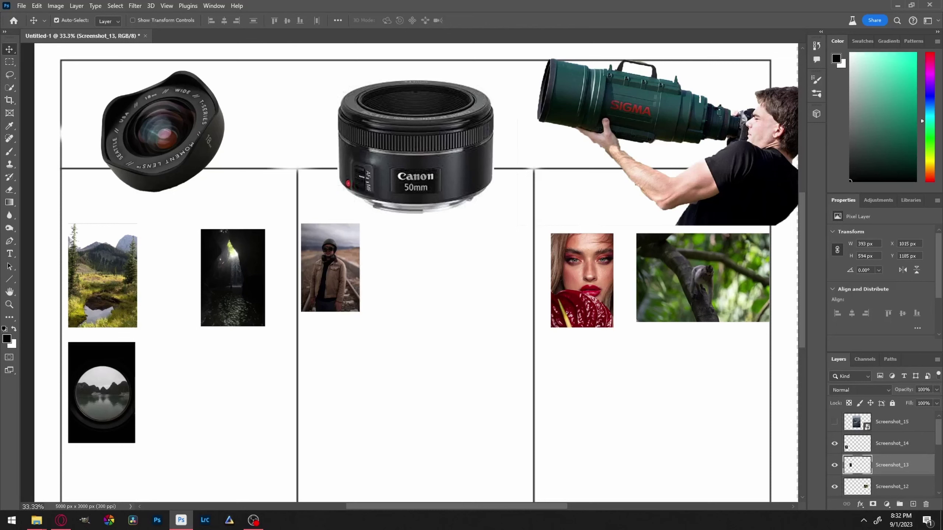
- Rasterize the dolphin photo, set its height to 640 px, and drag it into the middle column
click(834, 421)
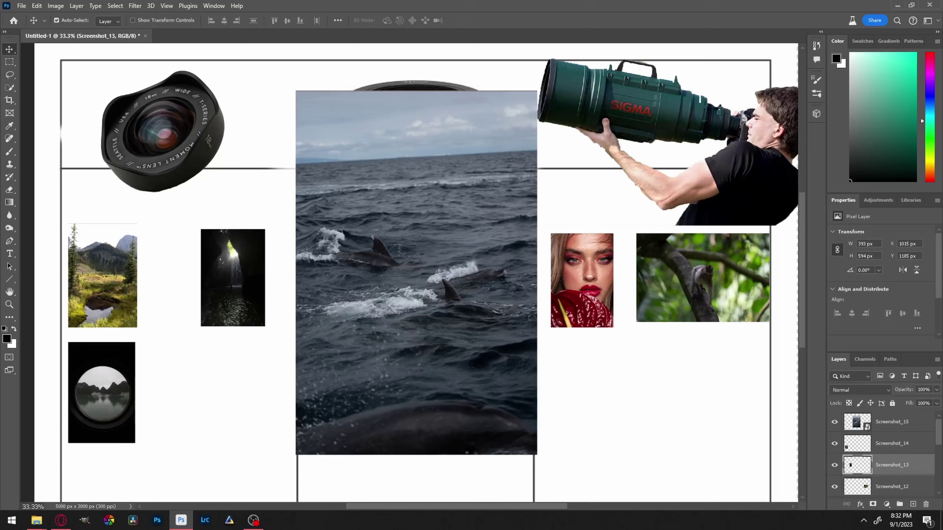
right_click(478, 240)
click(493, 245)
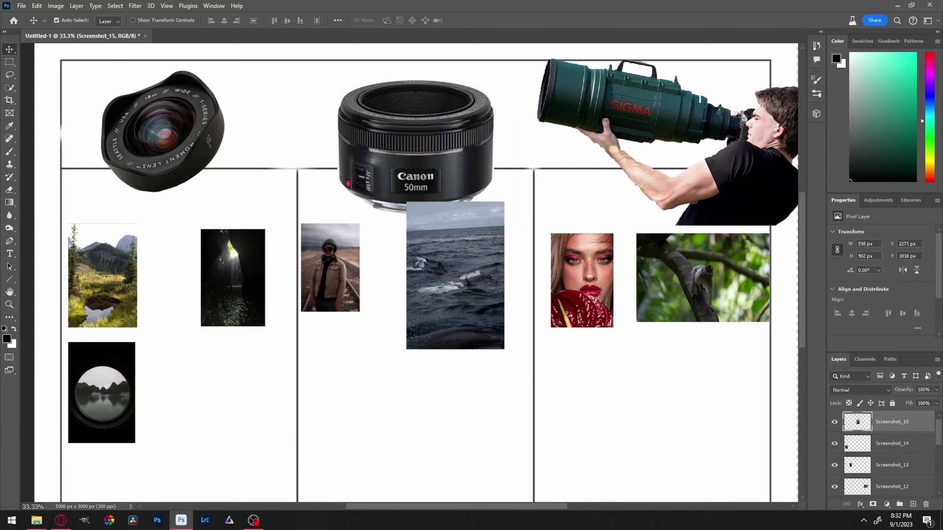
text(640)
key(Return)
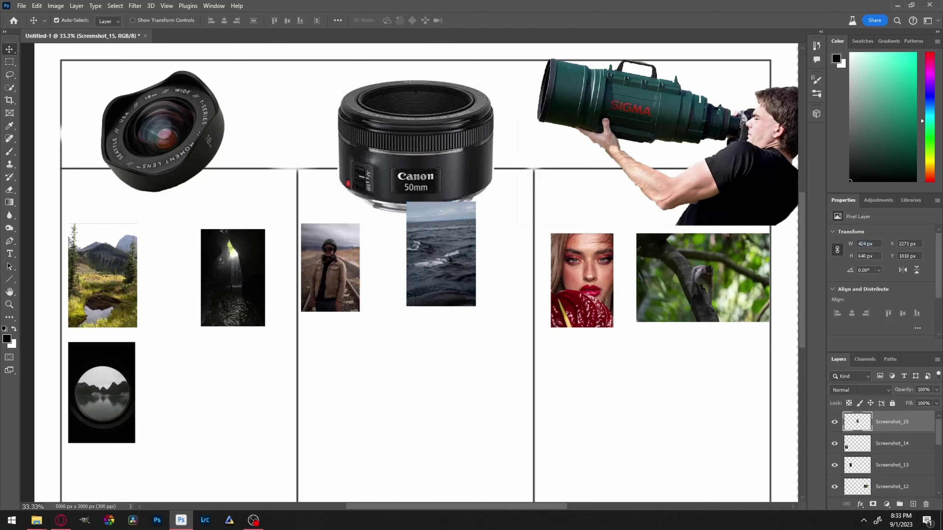
drag(435, 233, 447, 247)
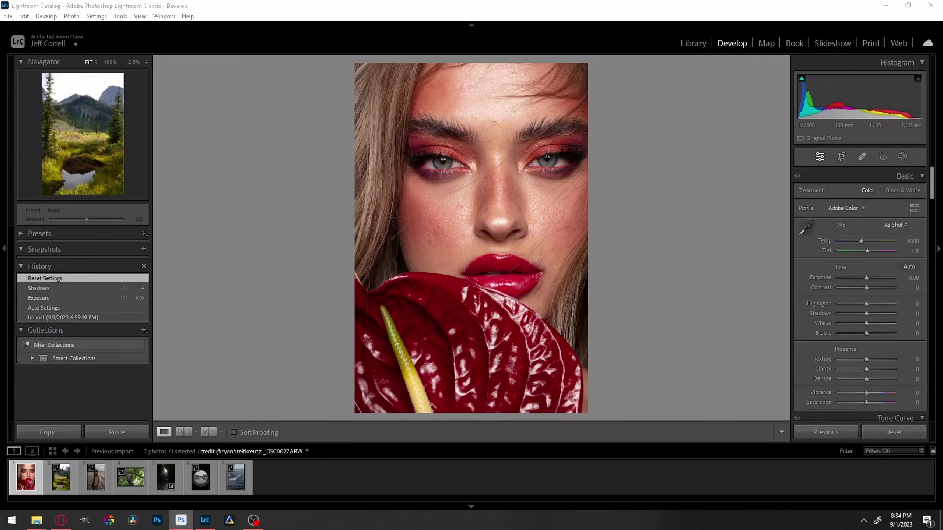
- Check focal lengths of the landscape, railway portrait and monkey photos: 26, 50 and 180 mm
click(61, 477)
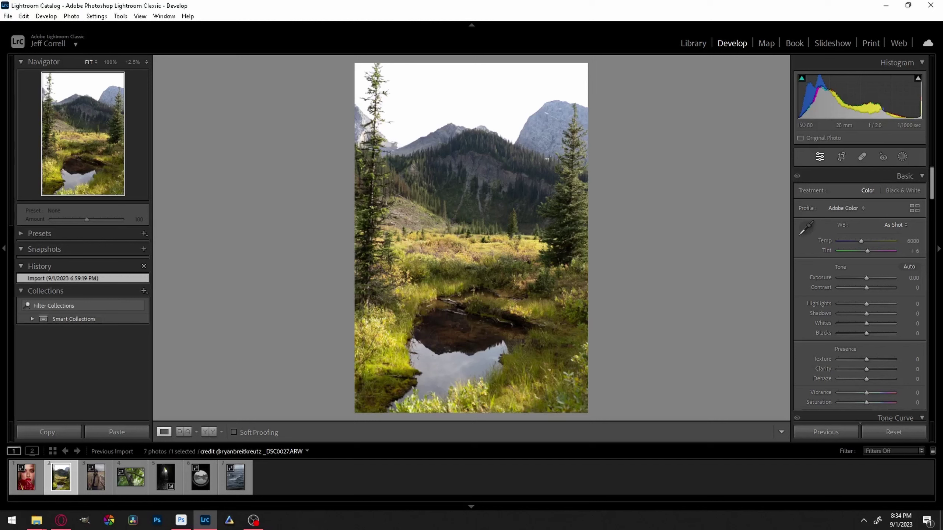
key(Right)
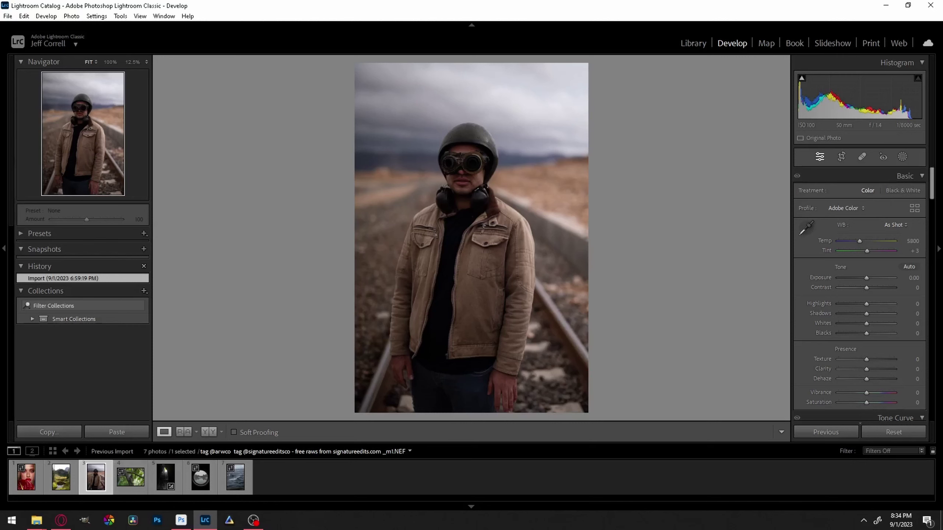
click(130, 477)
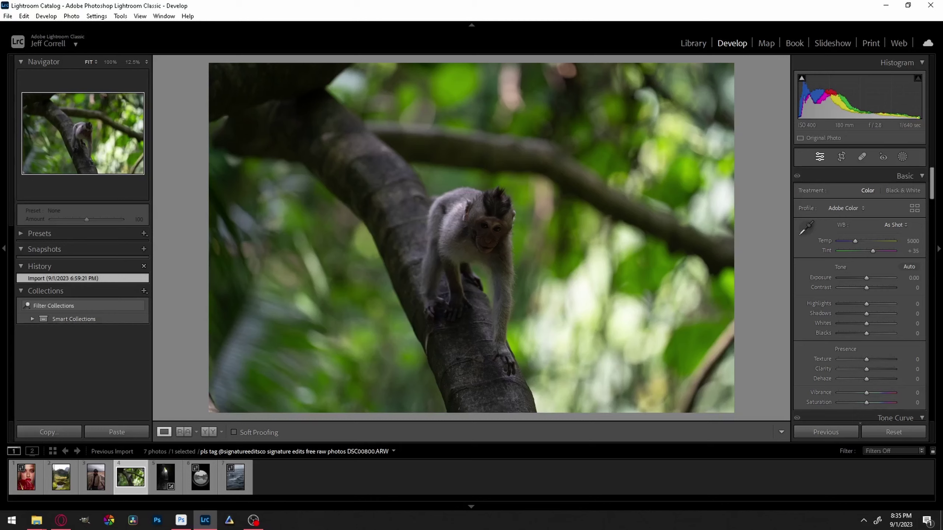
- Check focal lengths of the cave (16 mm), porthole (16 mm) and dolphin (70 mm) photos
click(166, 478)
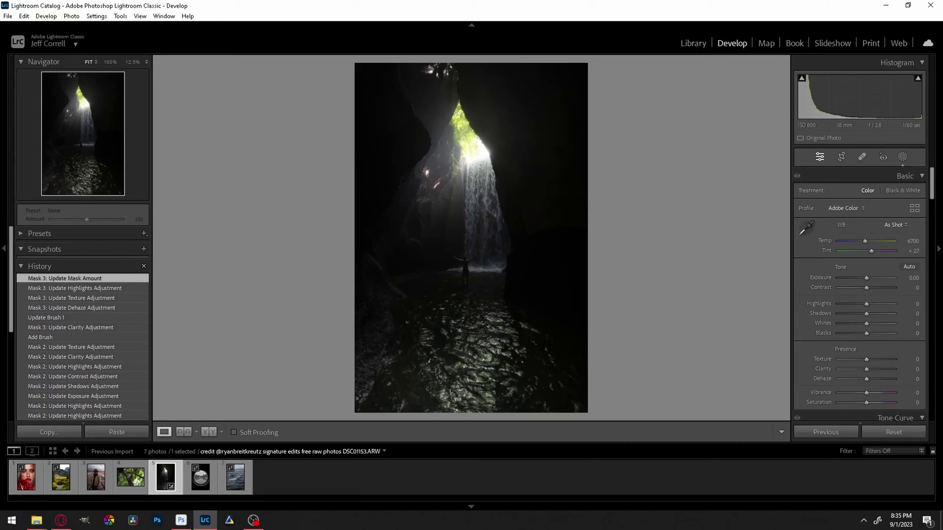
click(200, 477)
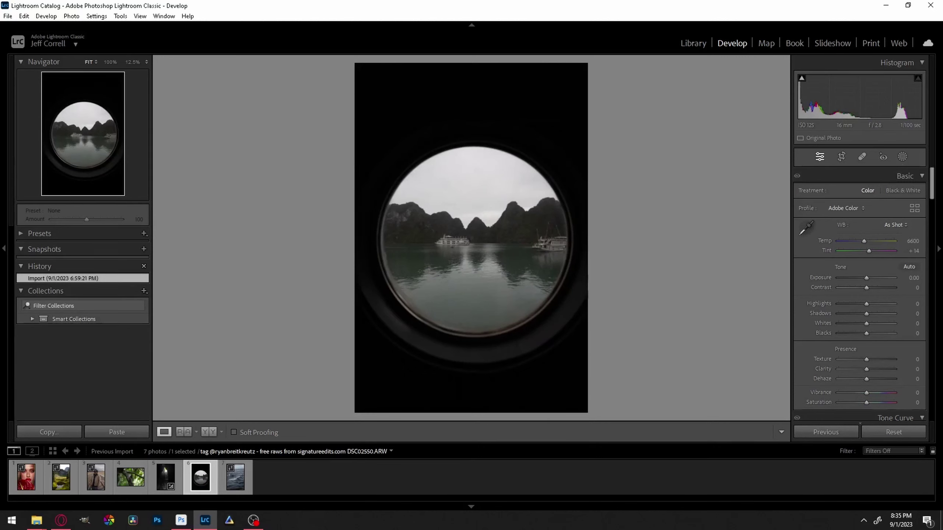
click(235, 477)
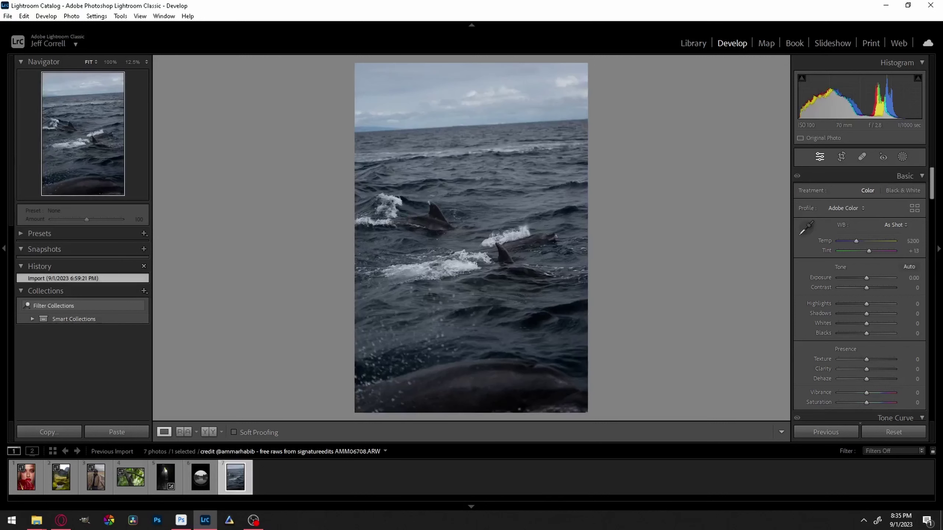